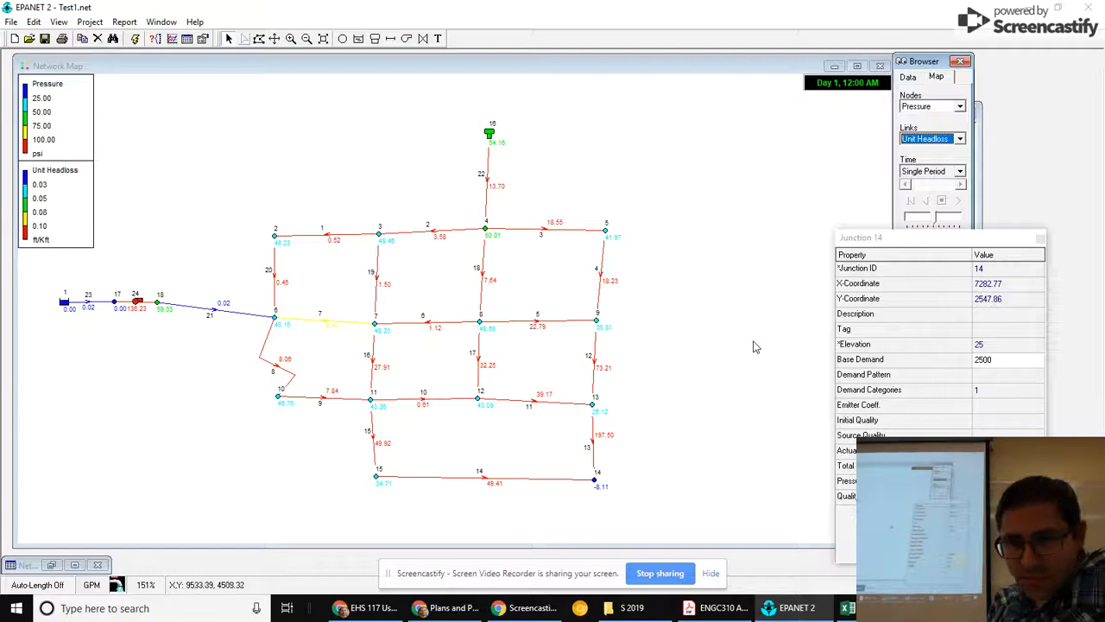
- Check the properties of pipes 13 and 14 and set the initial status of pipe 13 to Closed
click(591, 442)
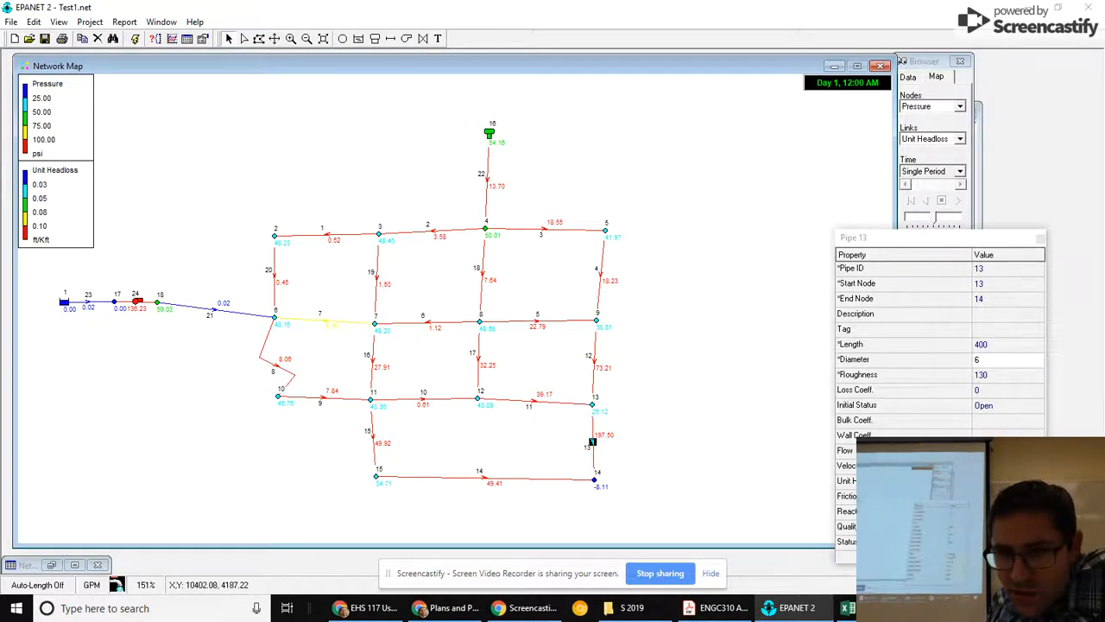
click(565, 481)
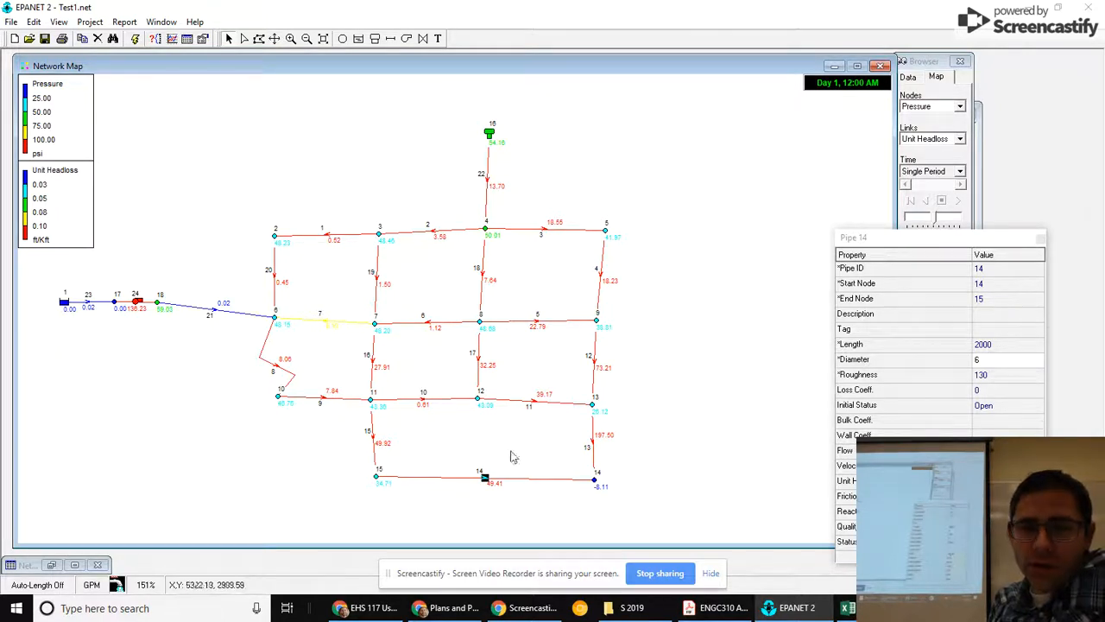
right_click(592, 444)
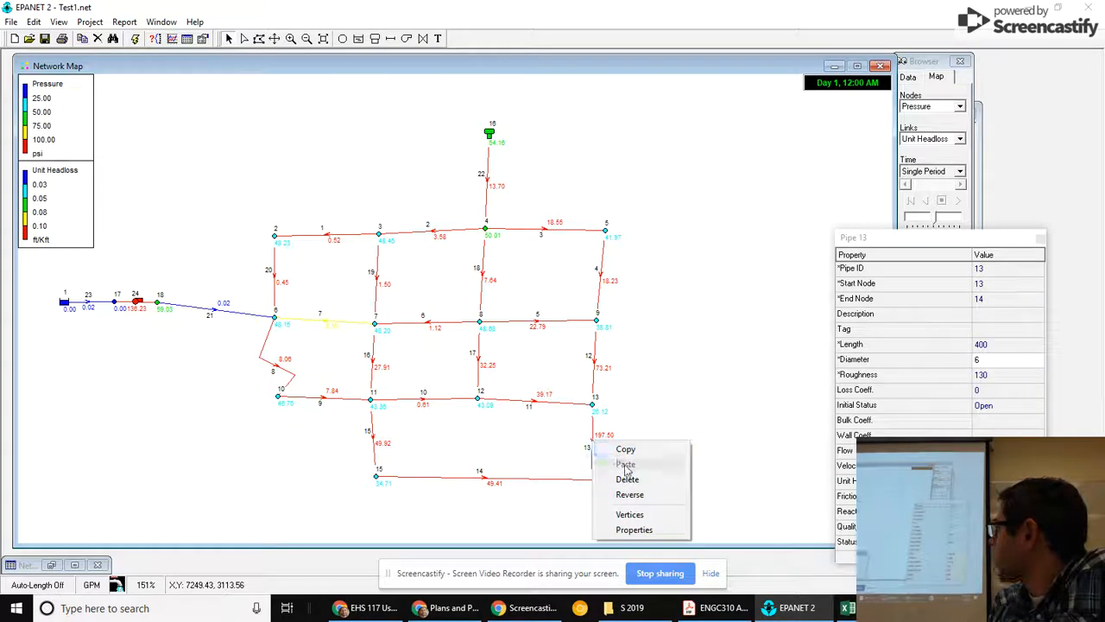
click(981, 424)
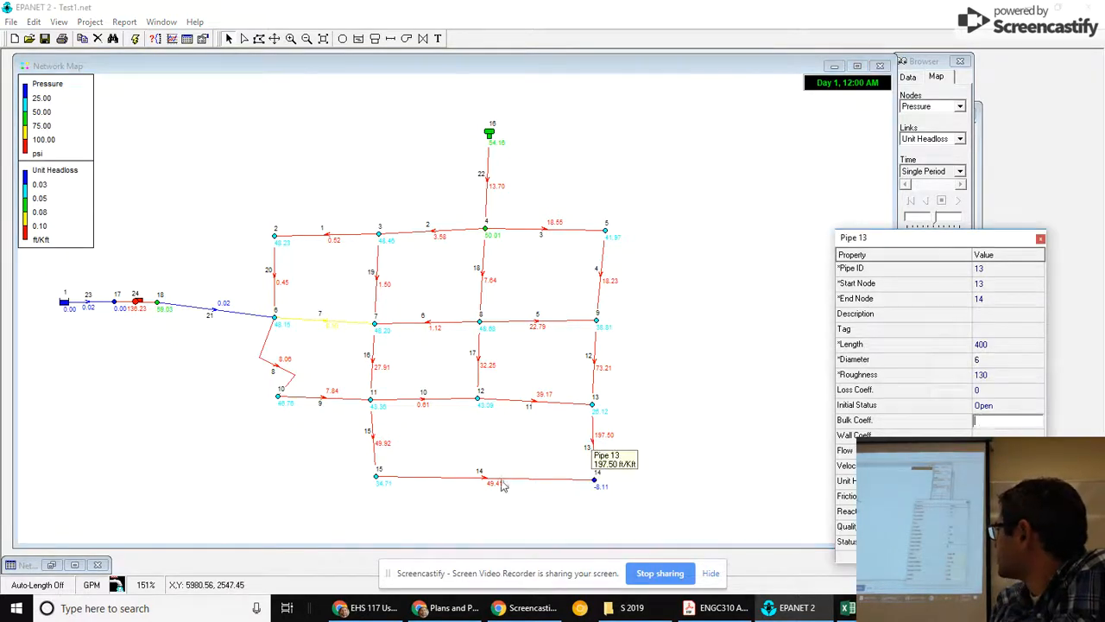
click(993, 405)
click(989, 406)
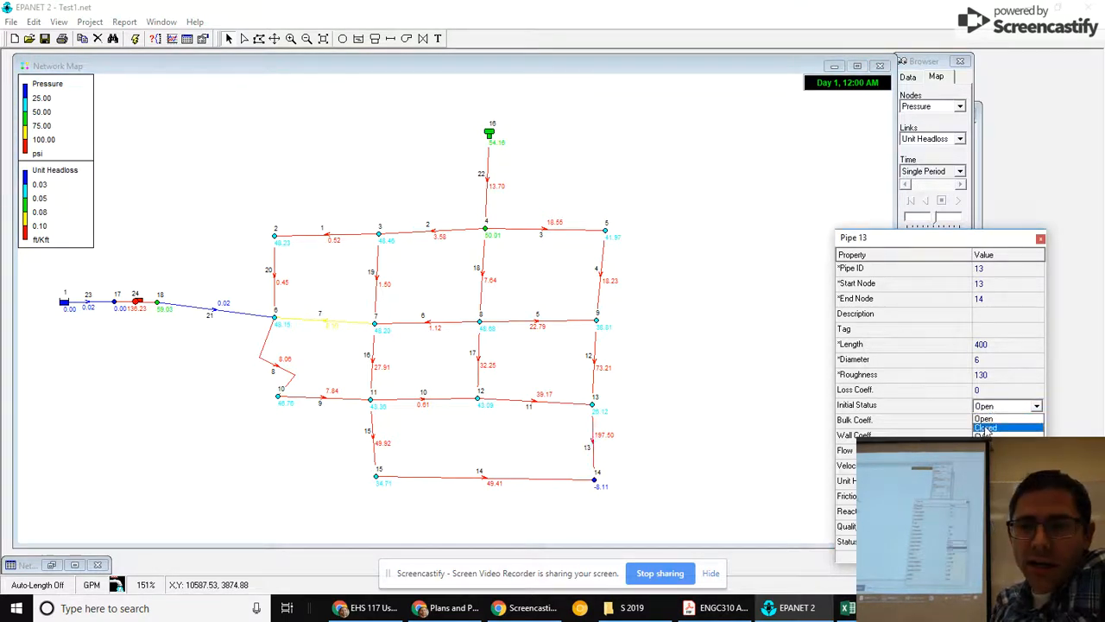
click(985, 428)
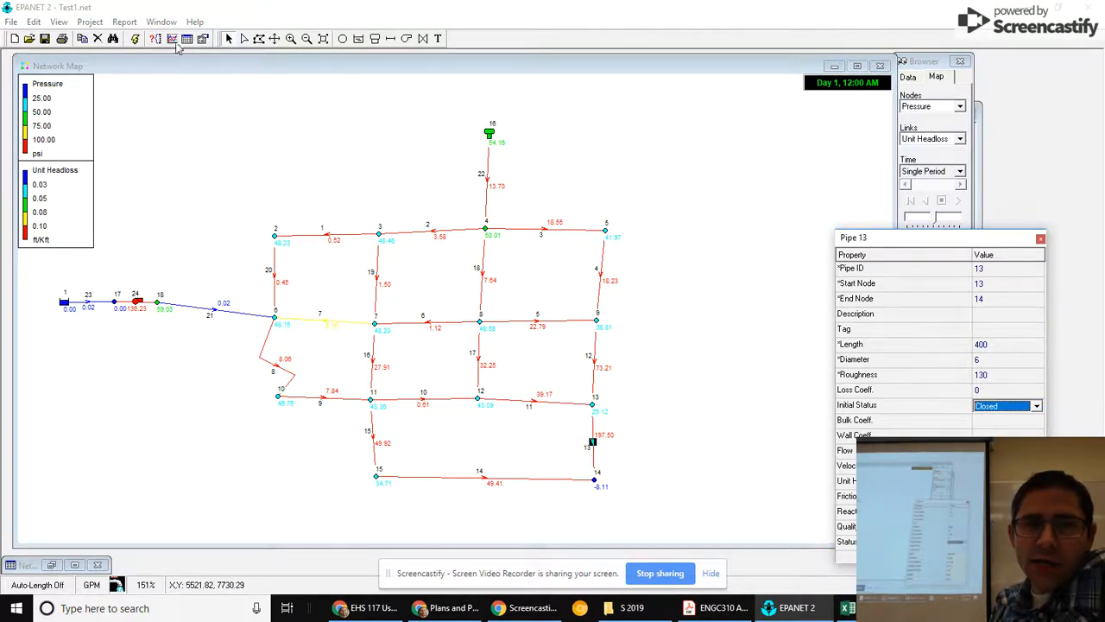
- Run the hydraulic analysis of the network and close the run message and status report
click(138, 41)
click(544, 324)
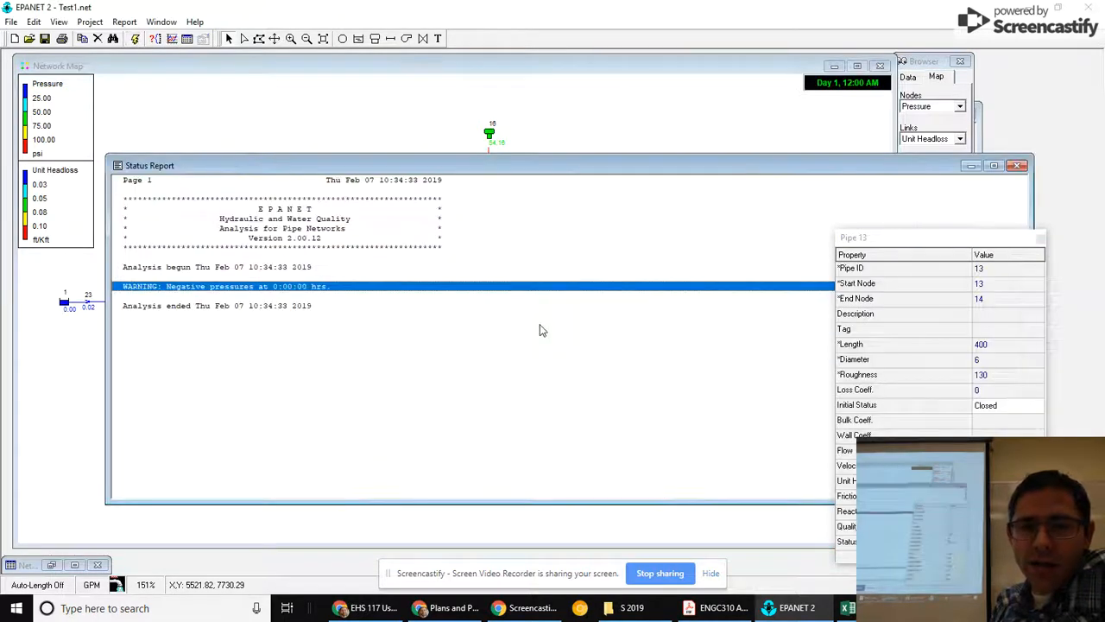
click(1016, 165)
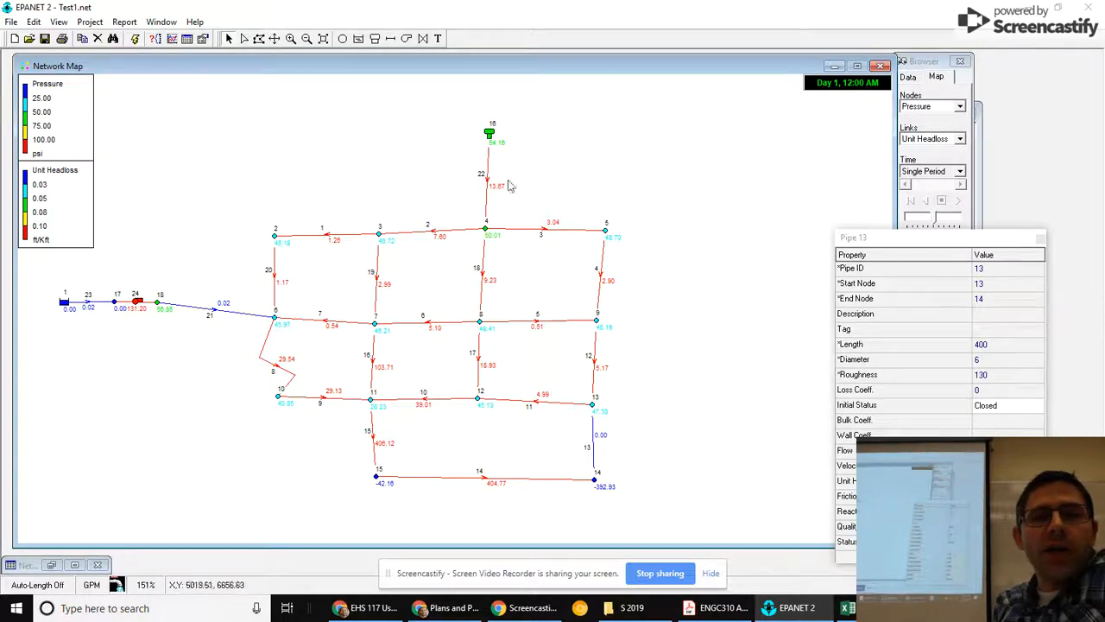
- Examine the recalculated pressures and unit headlosses across the network and the properties of pipes 14, 13, 15 and 1
mouse_move(487, 231)
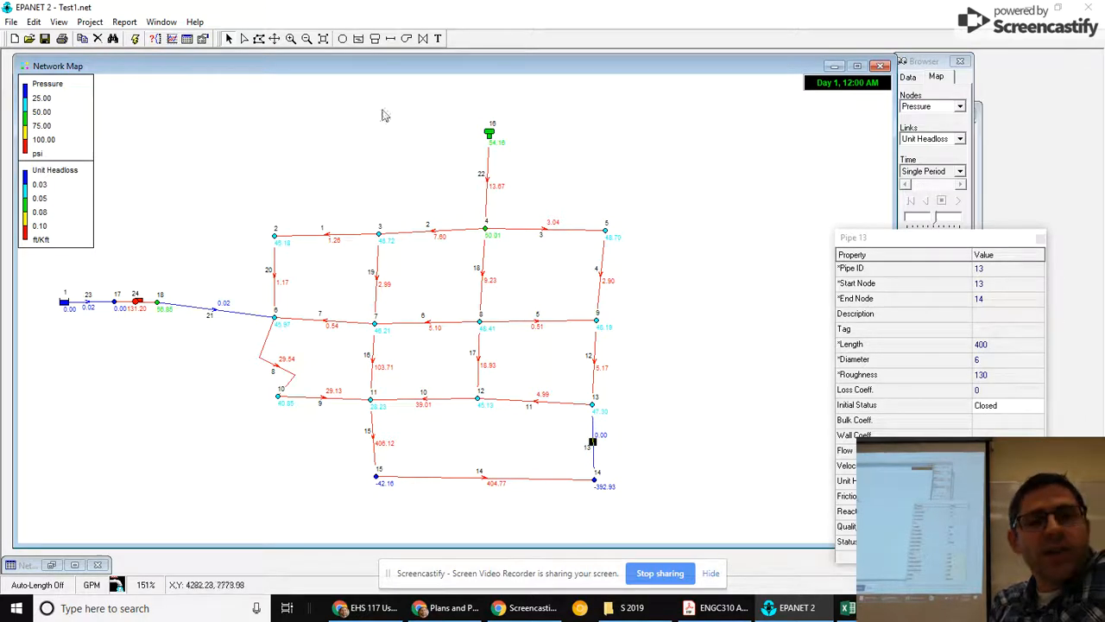
mouse_move(492, 139)
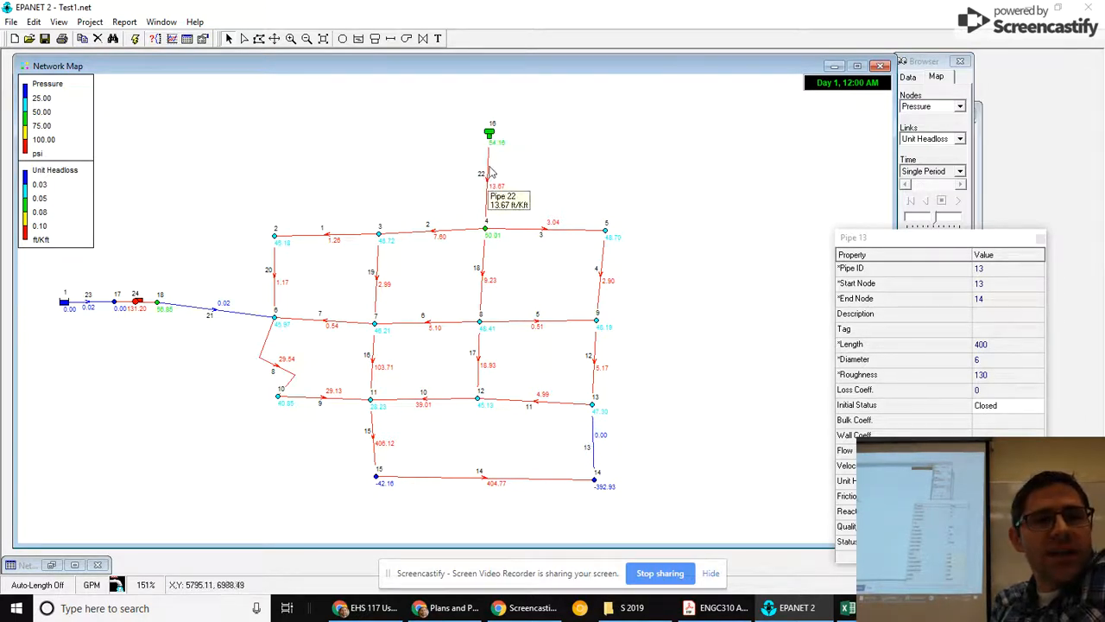
mouse_move(492, 185)
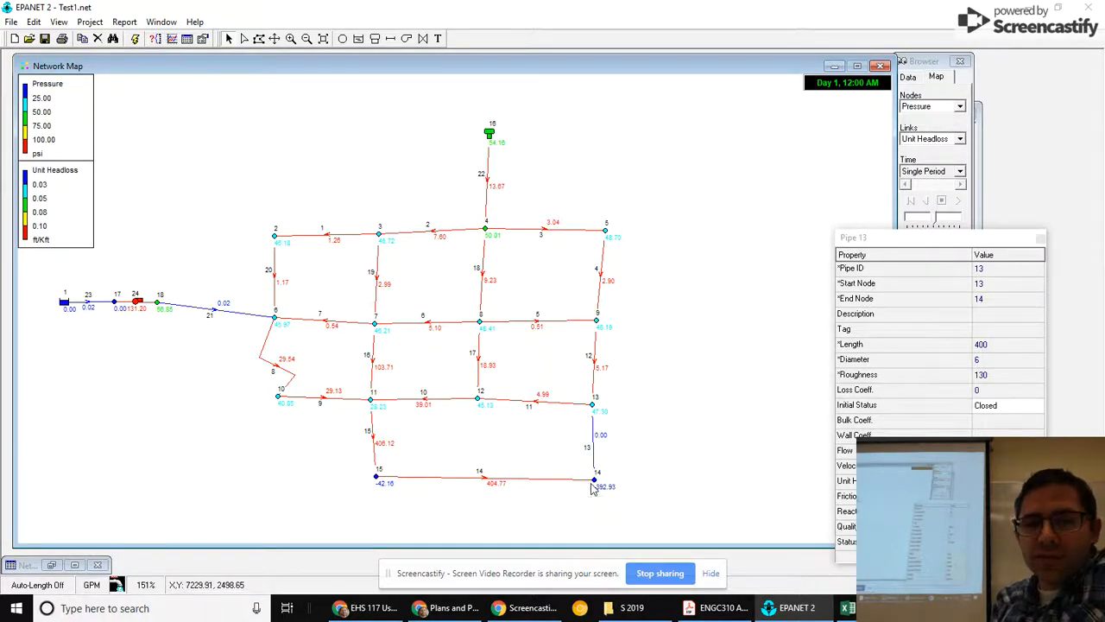
mouse_move(595, 463)
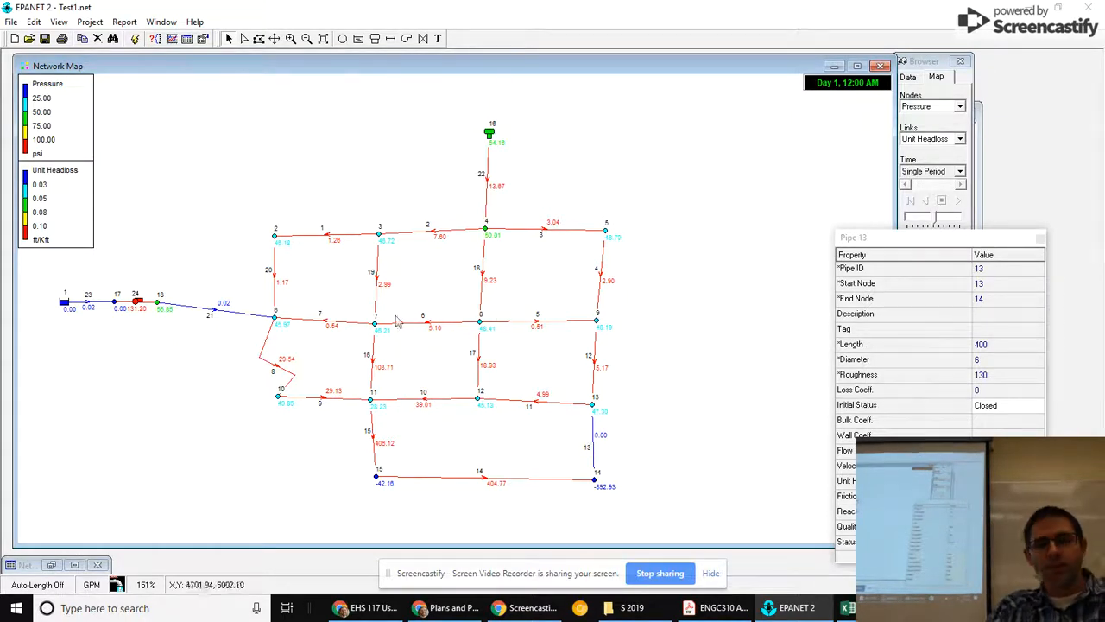
click(498, 480)
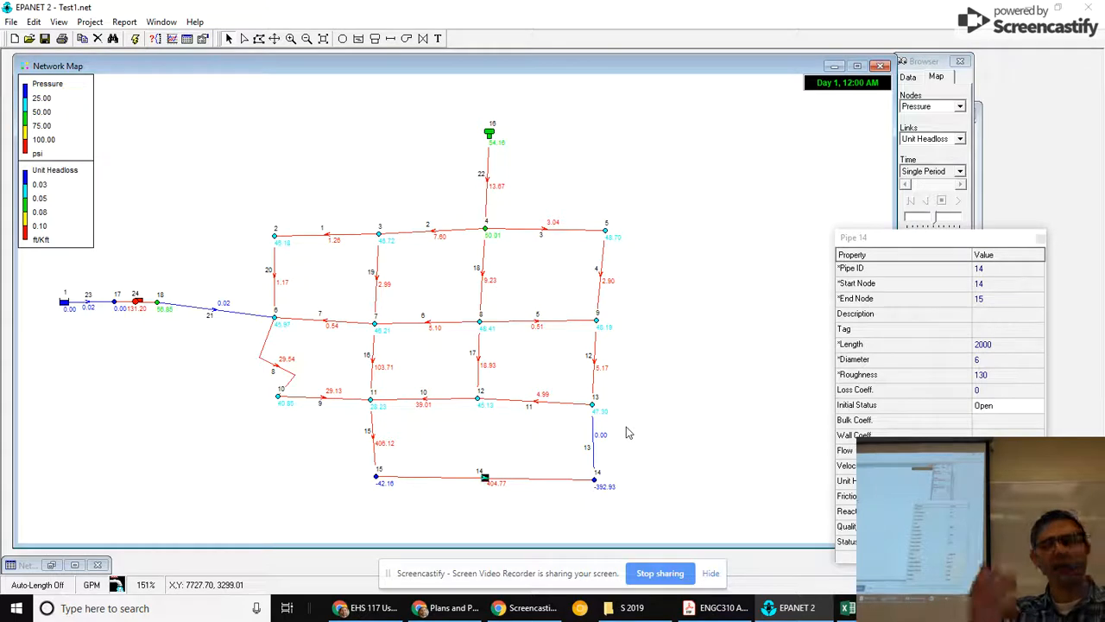
click(599, 455)
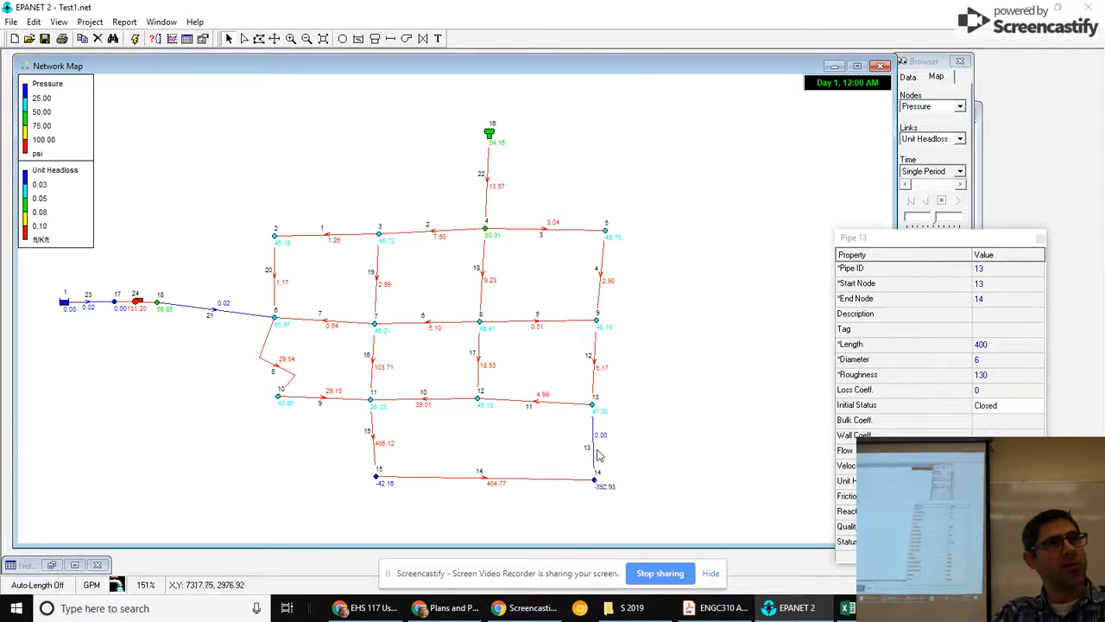
click(504, 480)
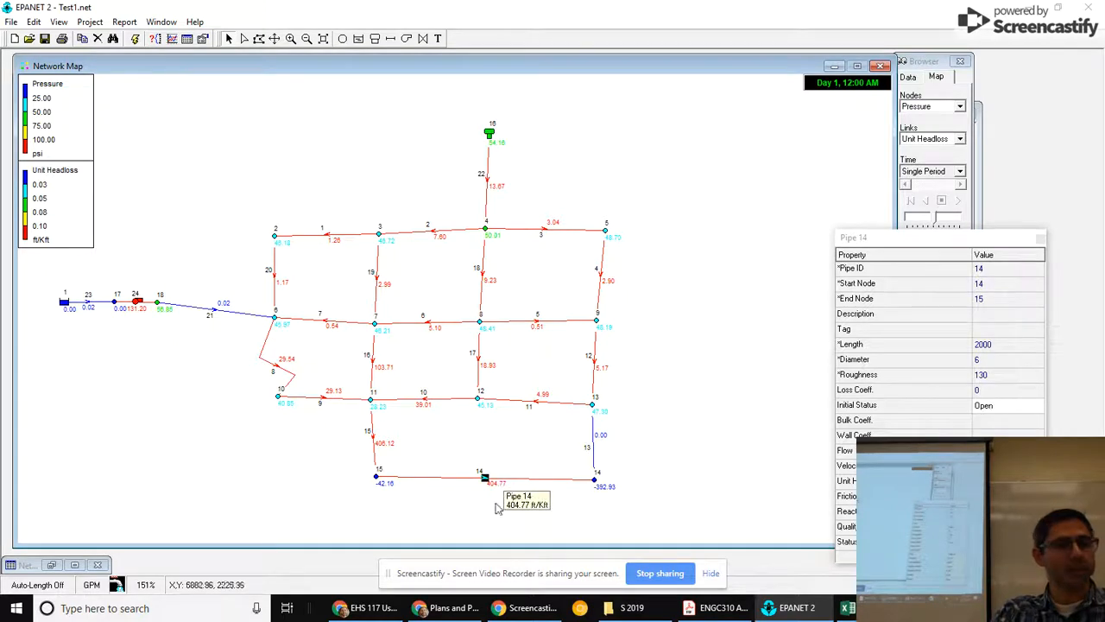
click(374, 437)
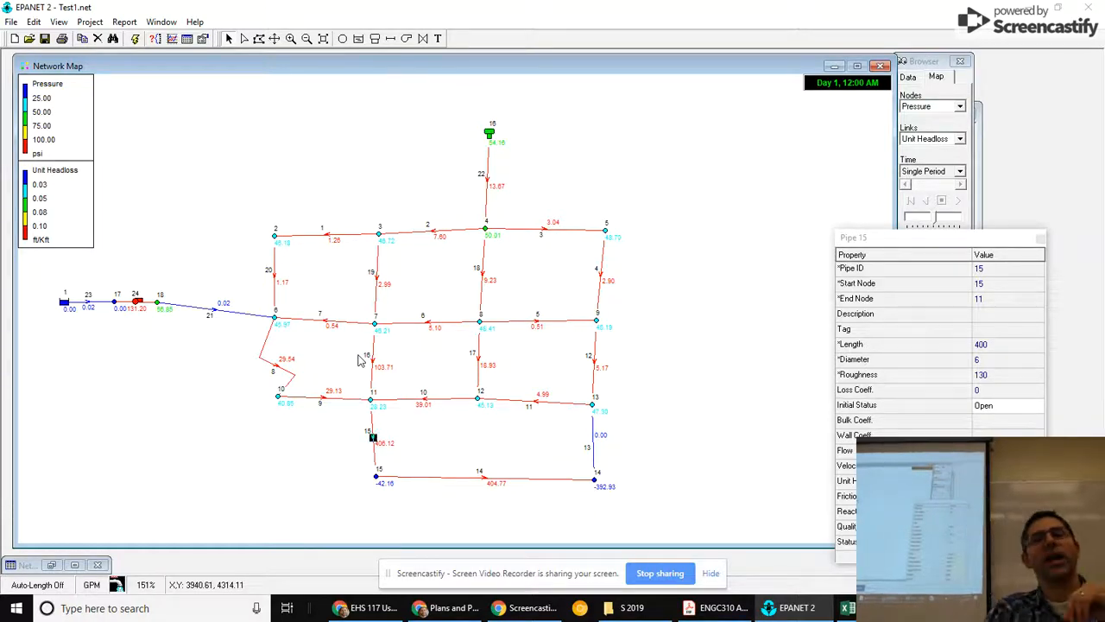
click(322, 238)
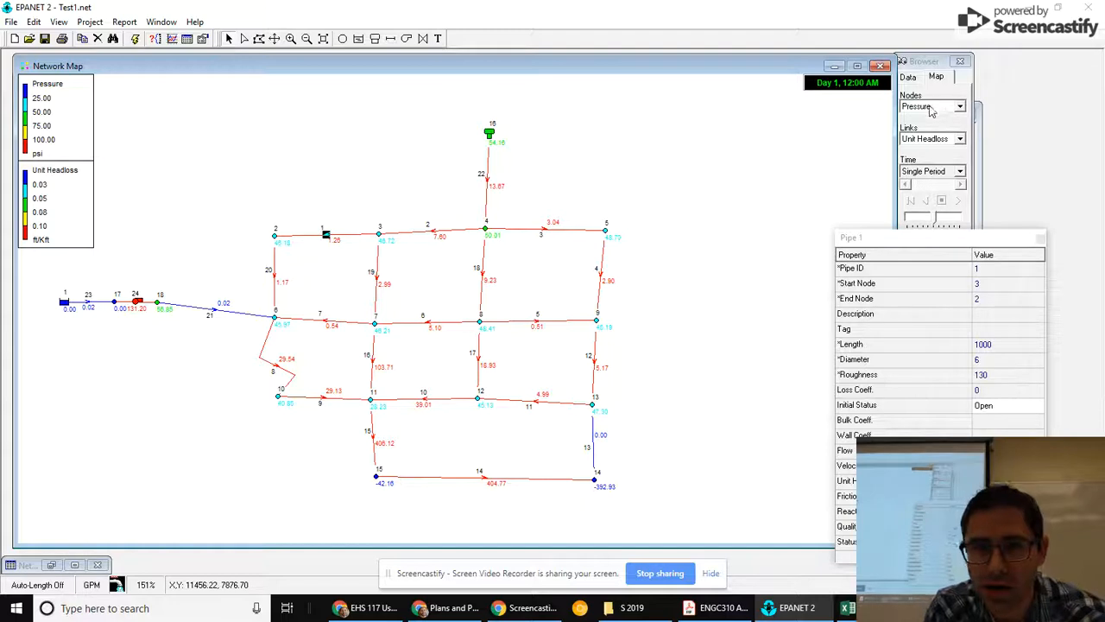
- Change the link parameter displayed on the network map to Diameter
click(959, 140)
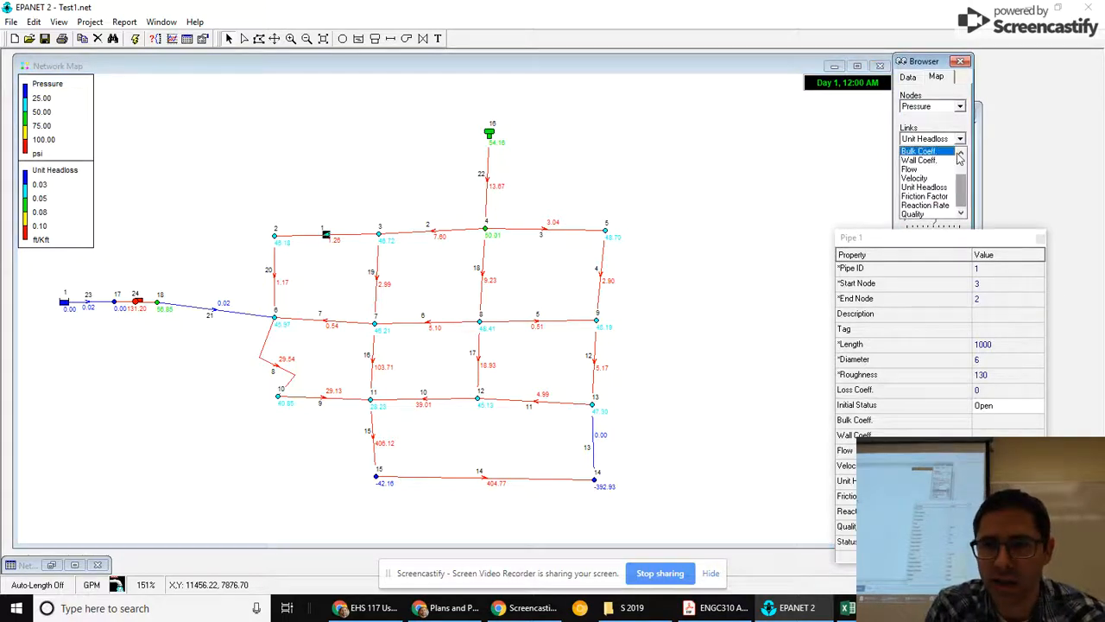
scroll(932, 173, up, 2)
click(931, 173)
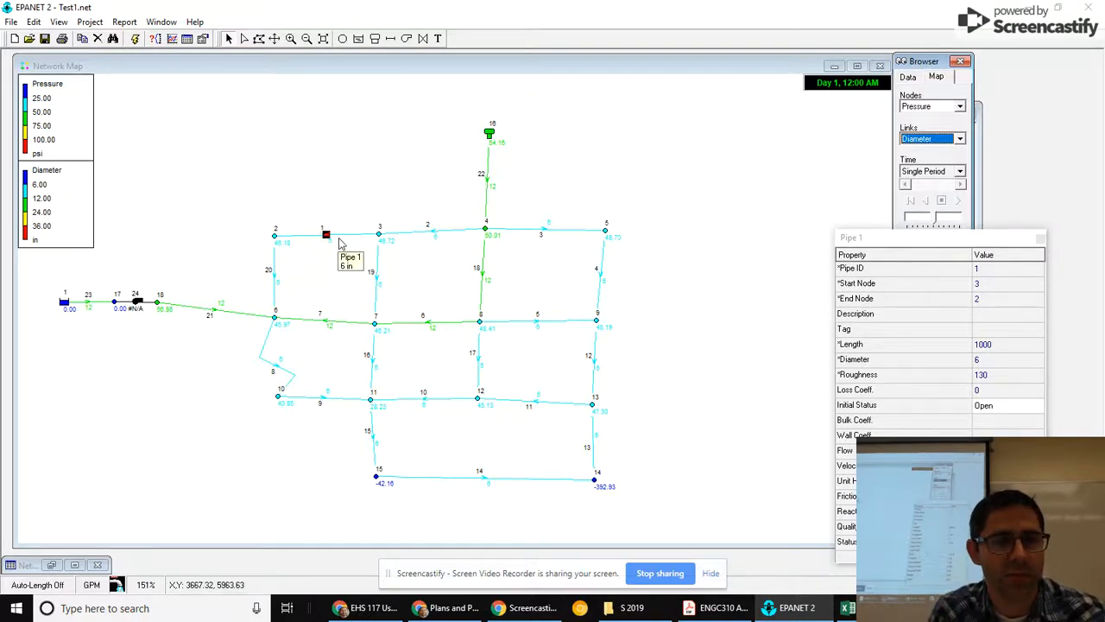
click(282, 249)
- Increase the notation font size in the map options so node and link labels are drawn larger
click(58, 22)
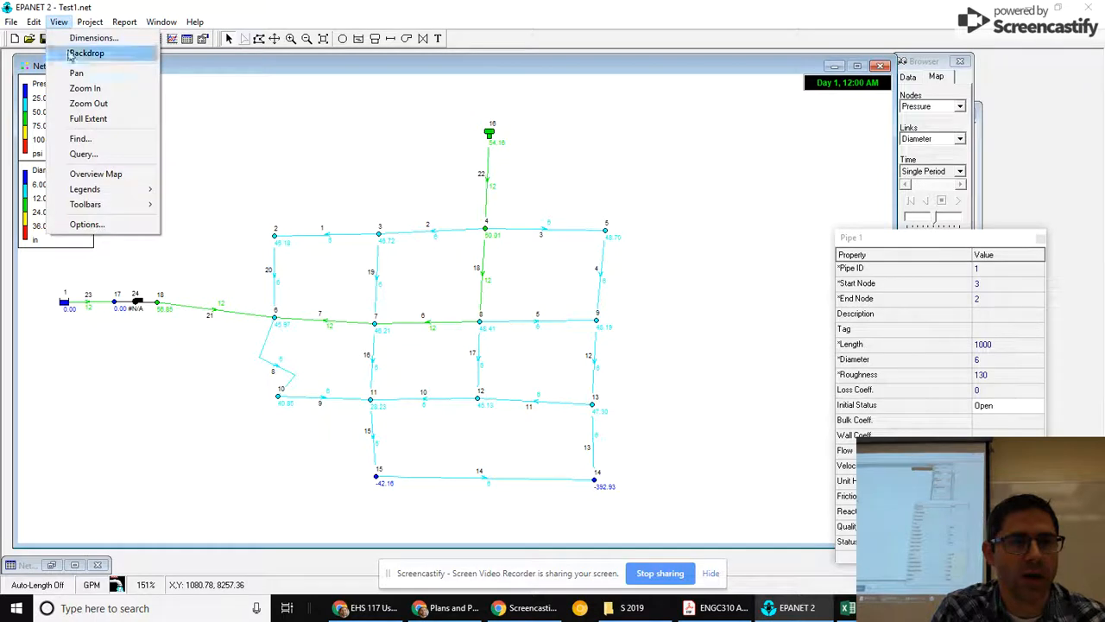
click(87, 224)
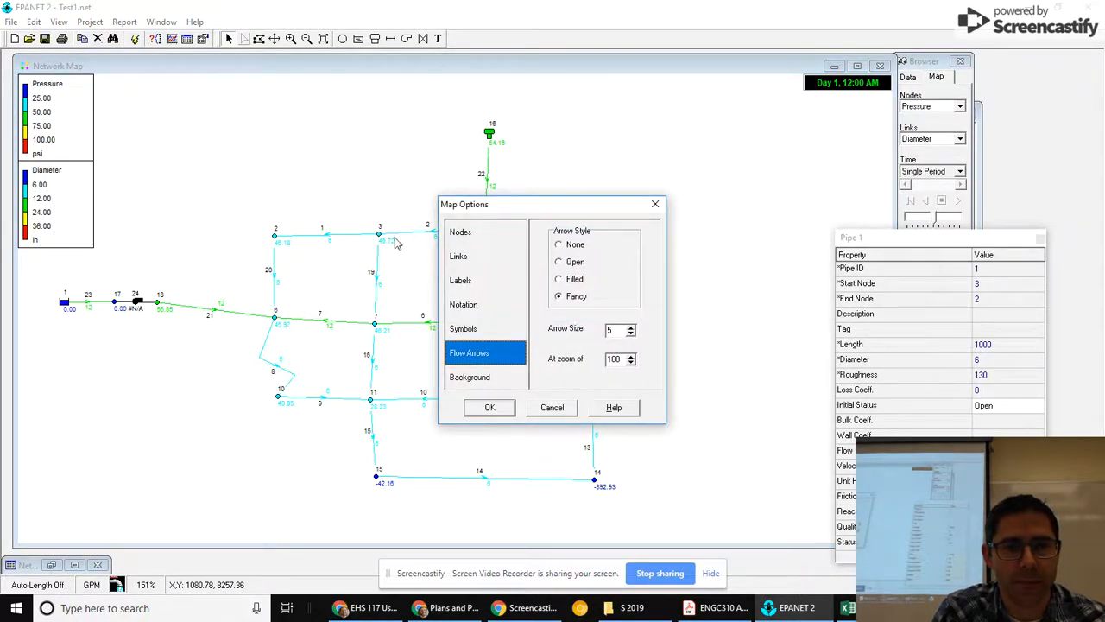
click(457, 237)
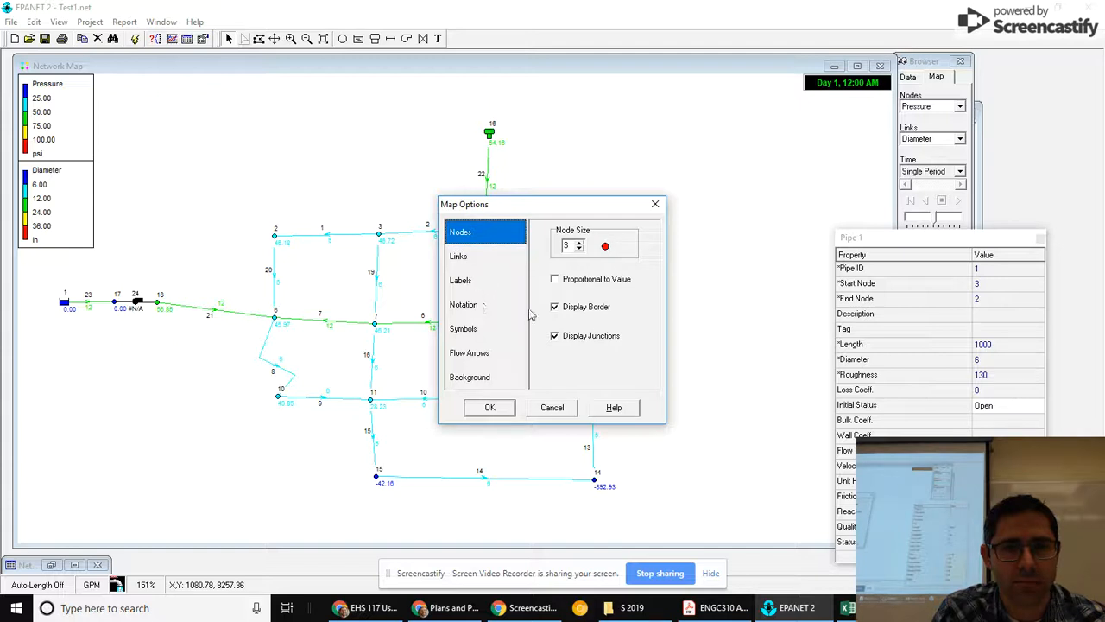
click(480, 290)
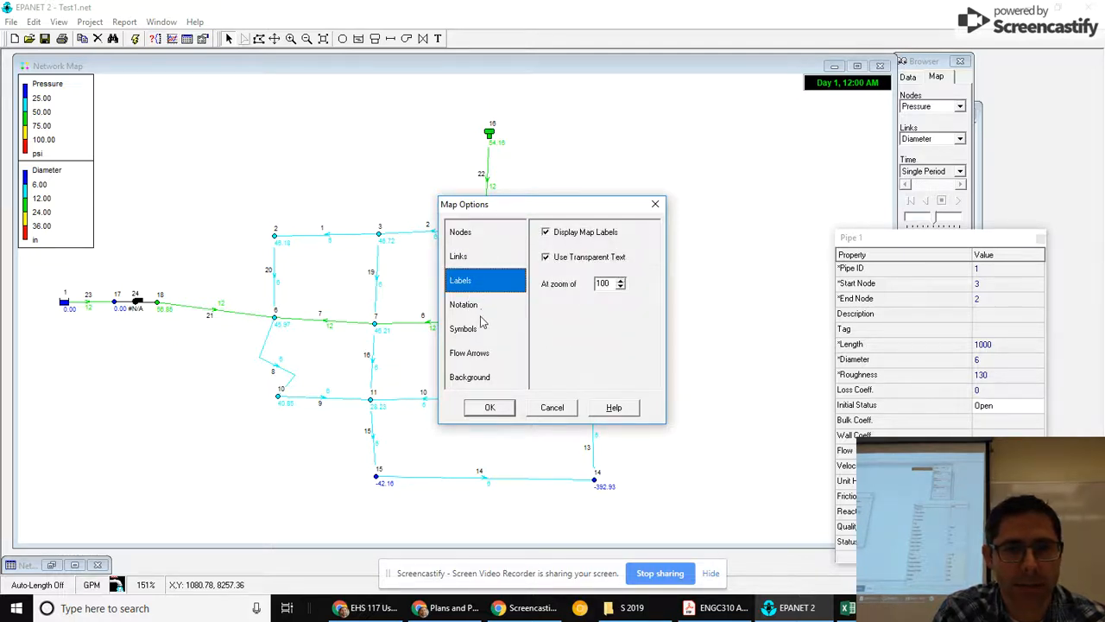
click(484, 316)
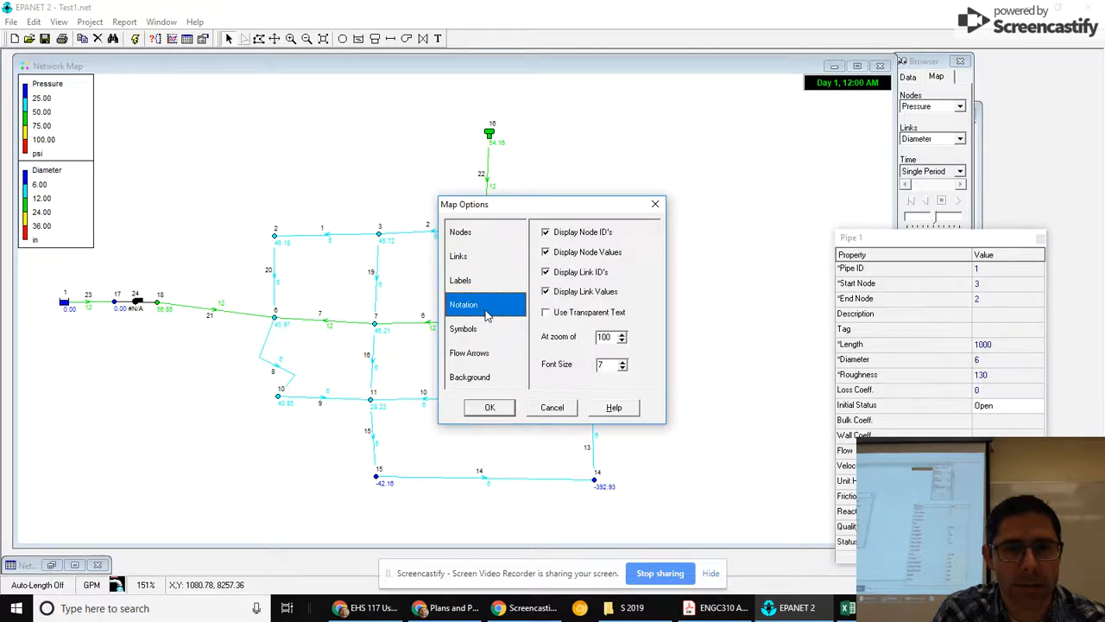
click(622, 367)
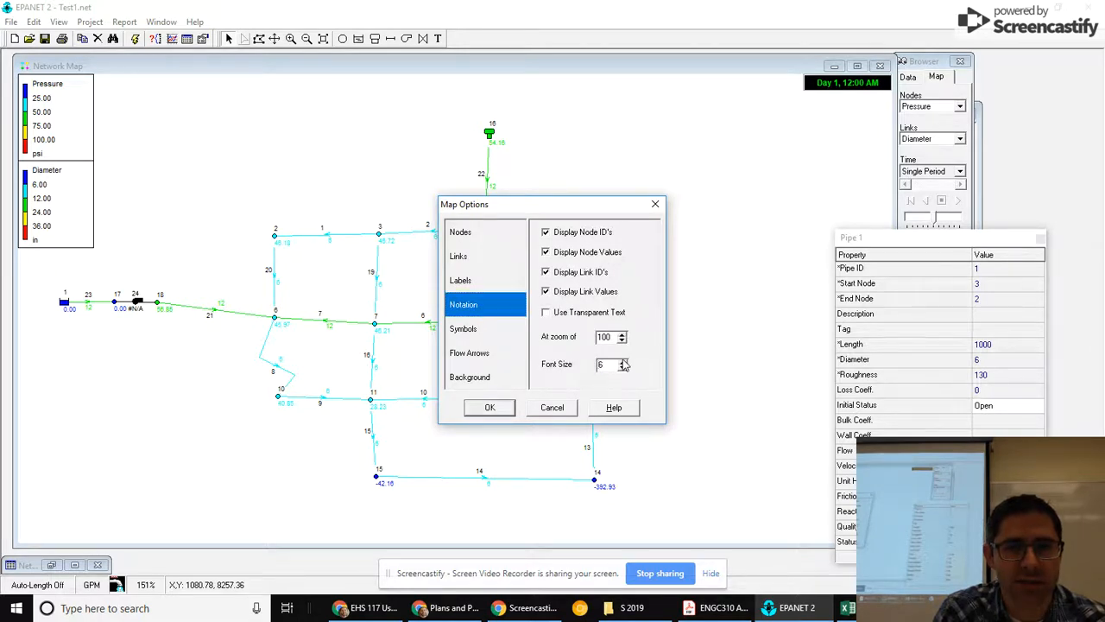
click(488, 407)
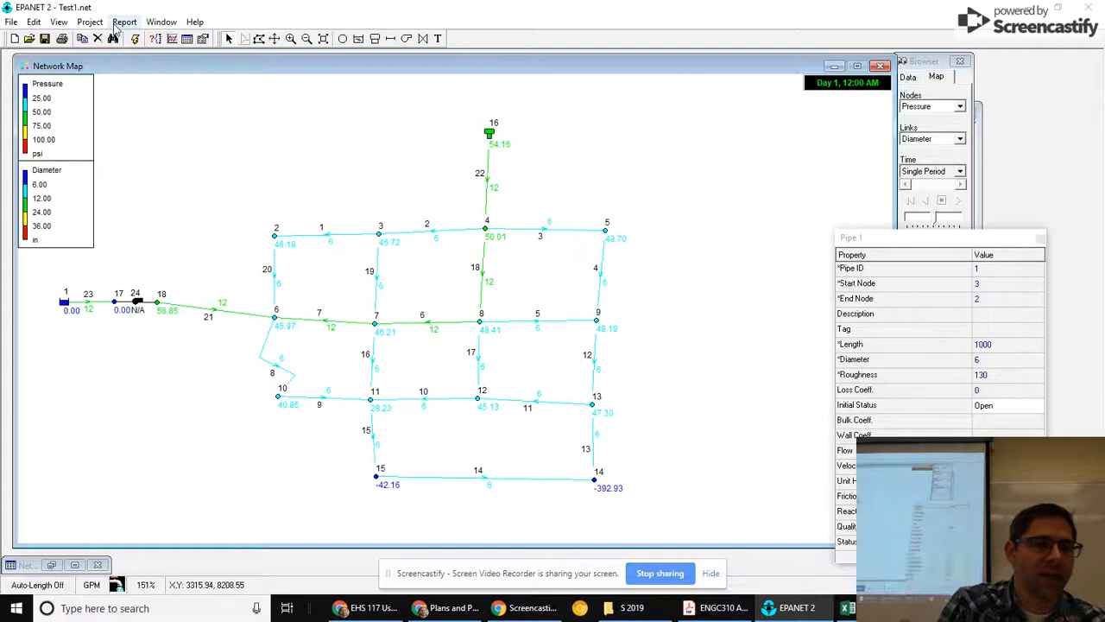
click(34, 23)
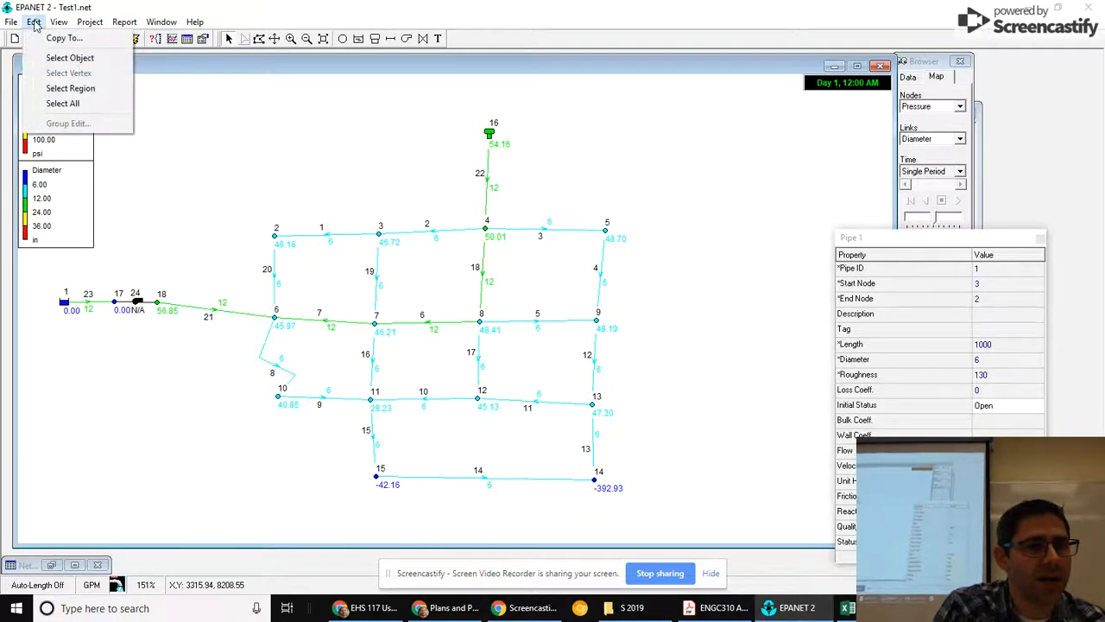
mouse_move(11, 27)
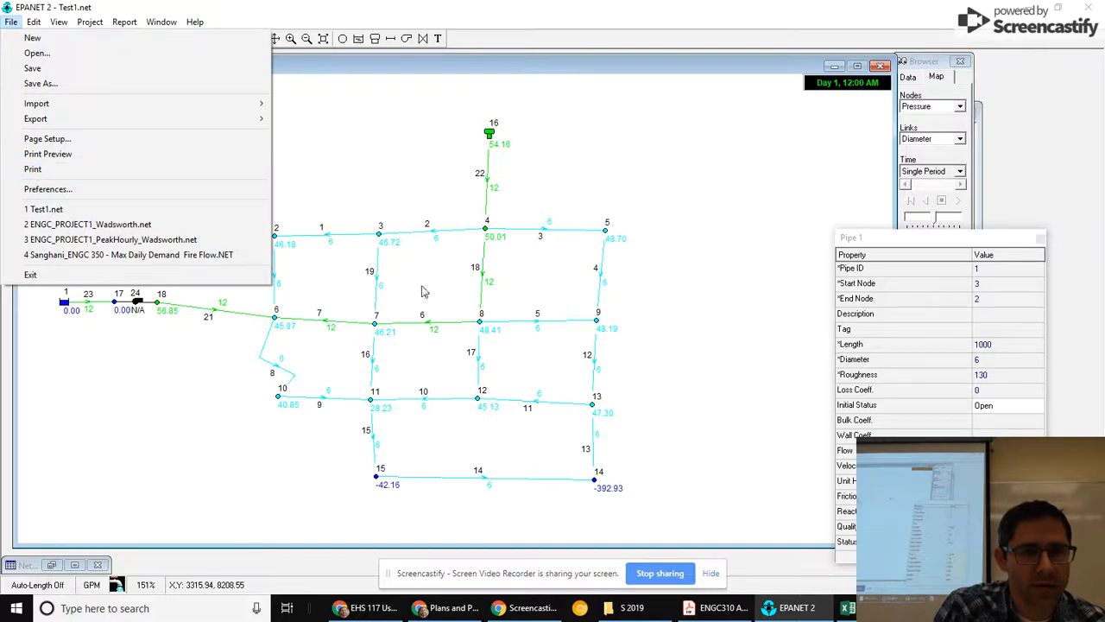
click(411, 68)
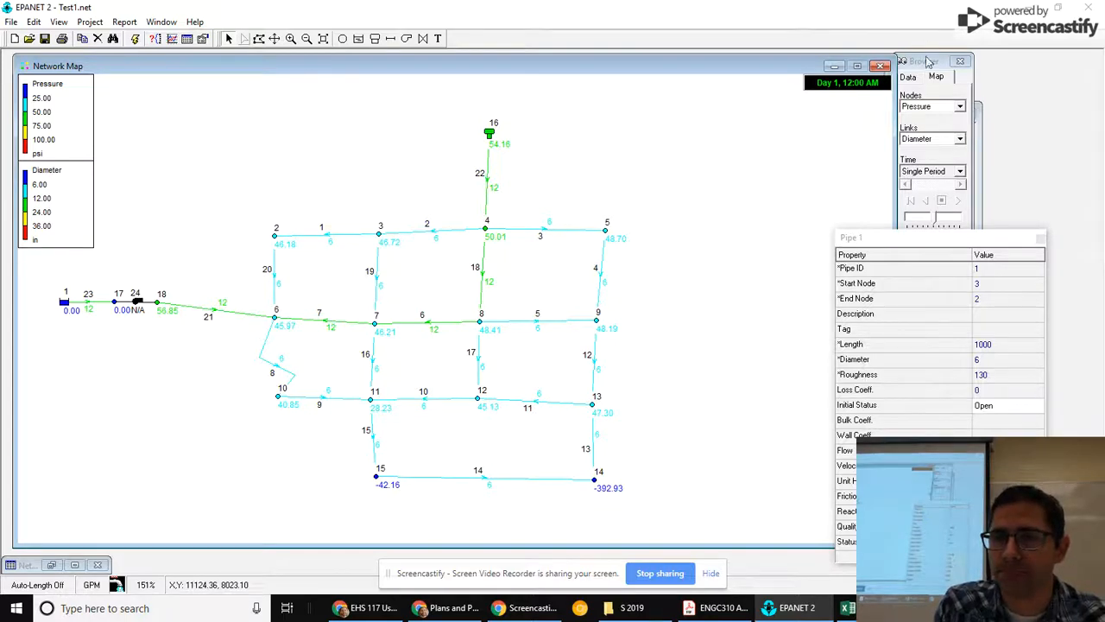
click(59, 23)
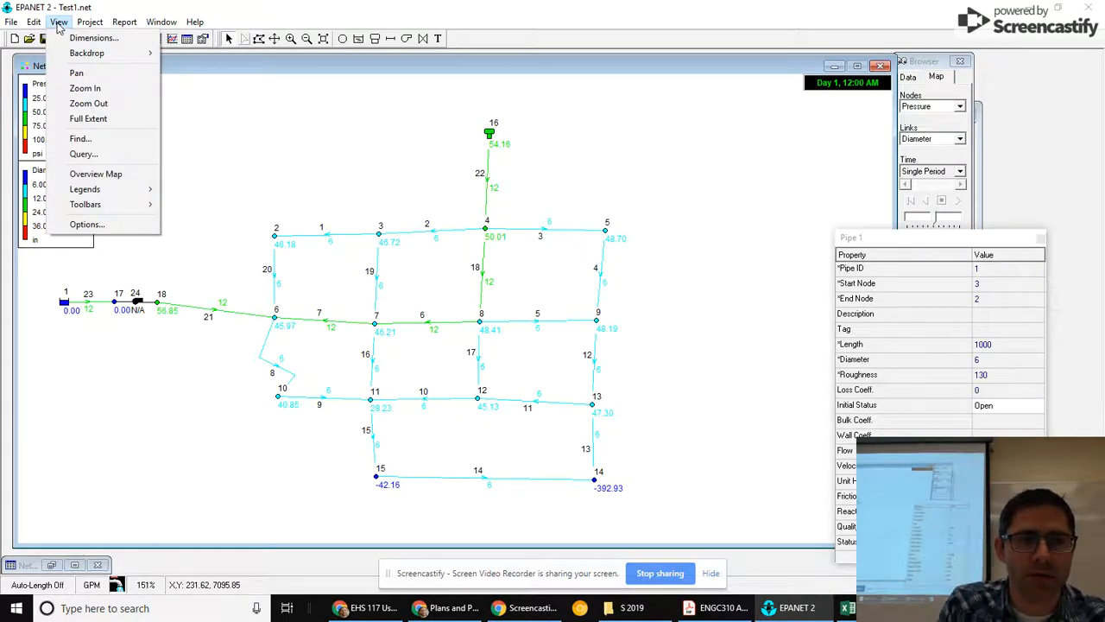
mouse_move(131, 192)
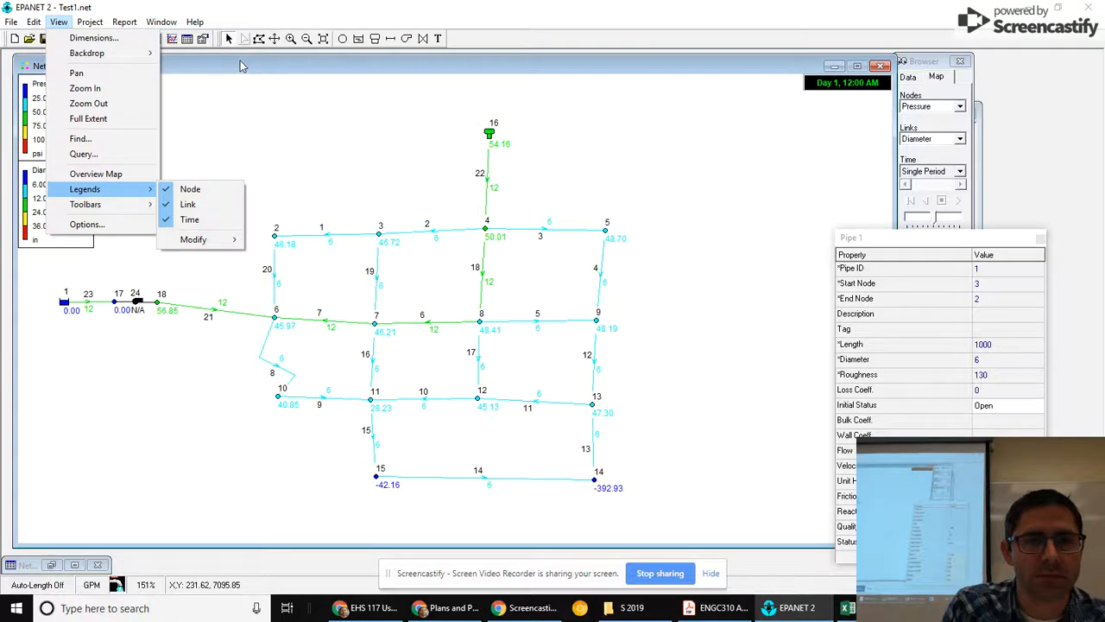
click(242, 66)
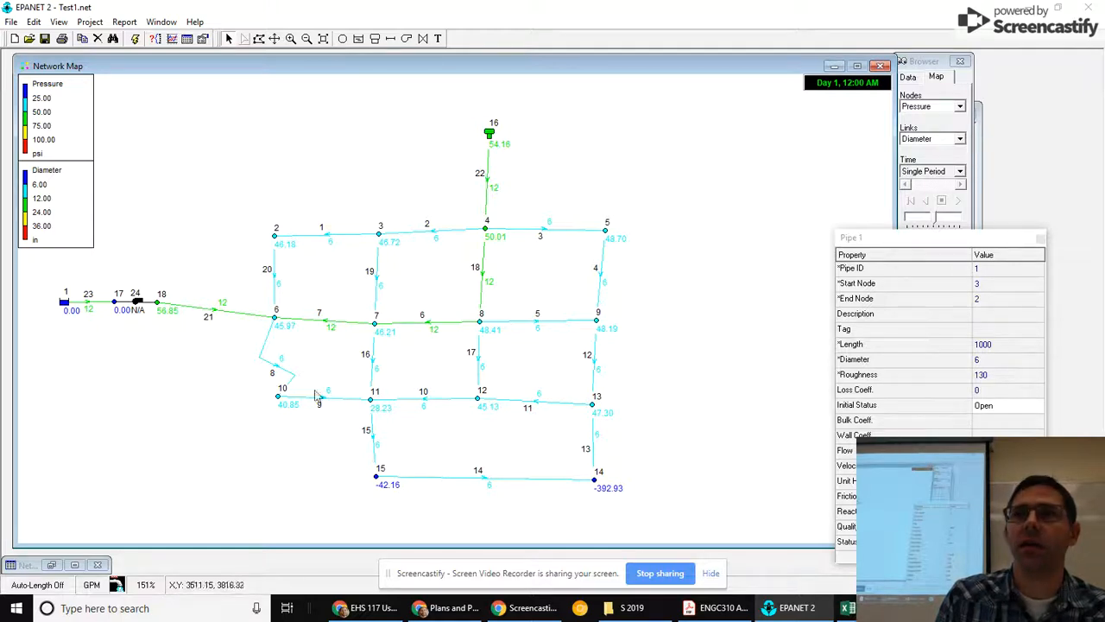
- Inspect the properties of junction 17 beside the pump
click(116, 309)
click(110, 304)
click(113, 303)
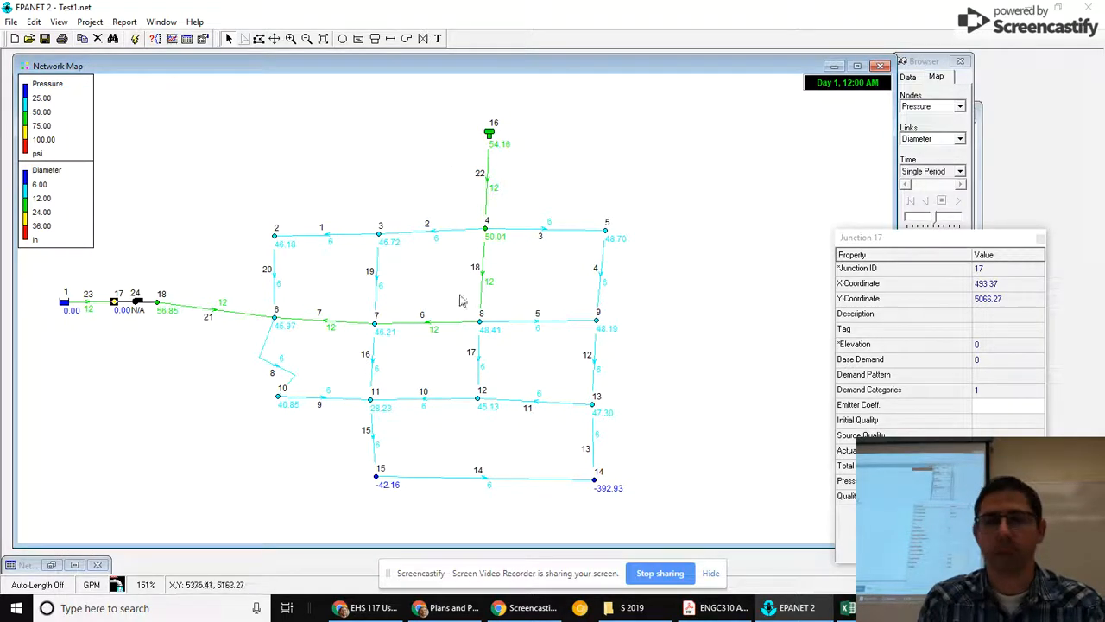
- Add a new junction just above the midpoint of pipe 14, between nodes 15 and 14
mouse_move(490, 486)
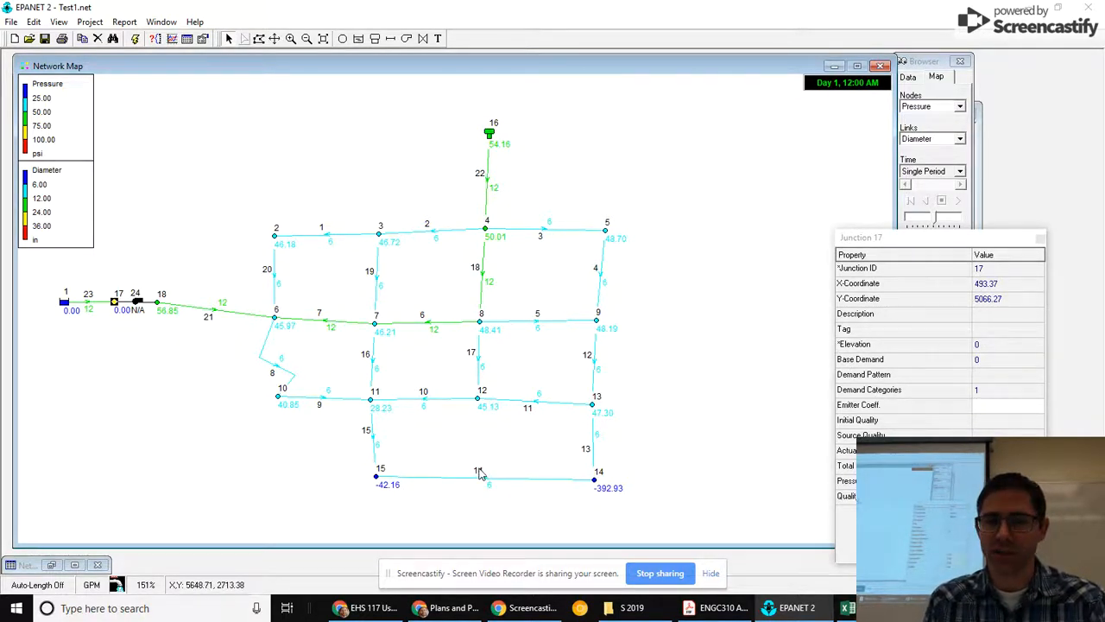
click(342, 39)
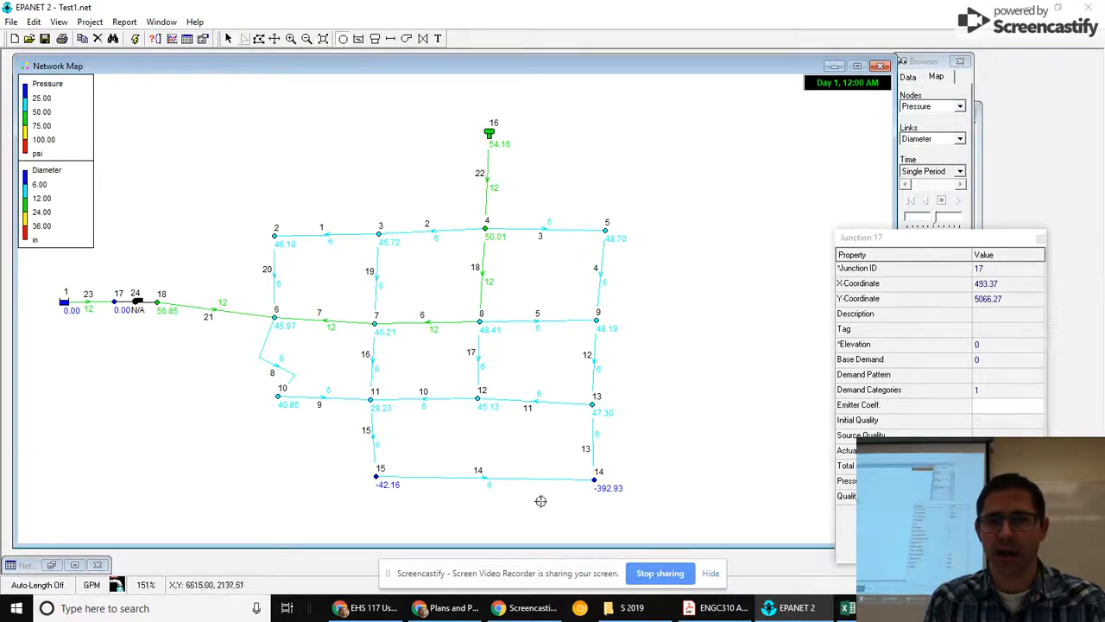
click(481, 466)
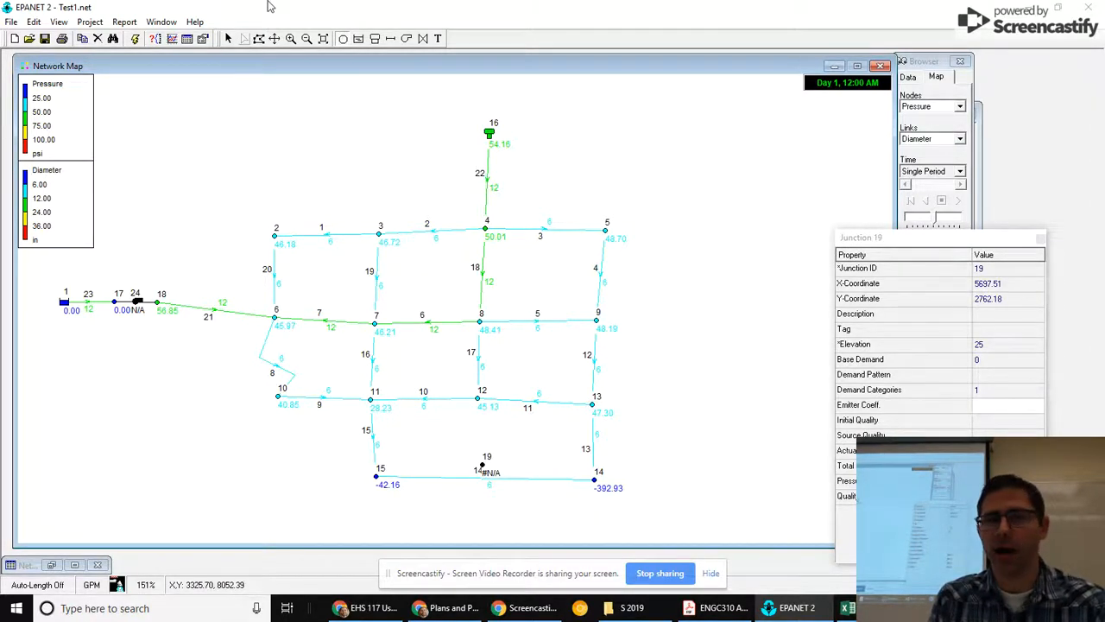
- Set the end node of pipe 14 to the new junction, 19
click(229, 39)
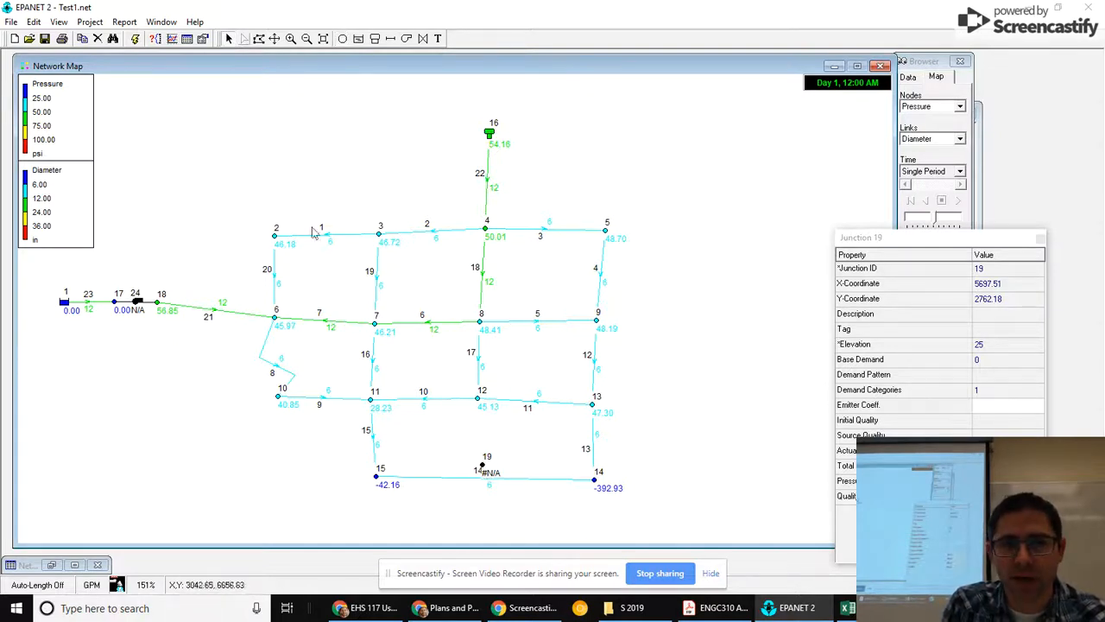
click(490, 477)
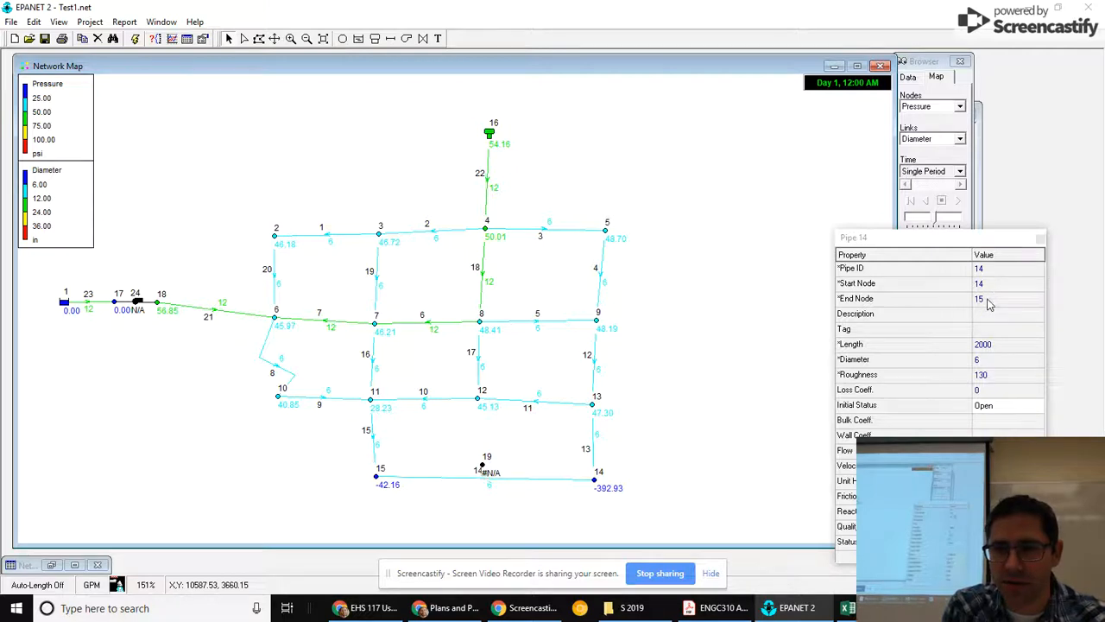
click(992, 299)
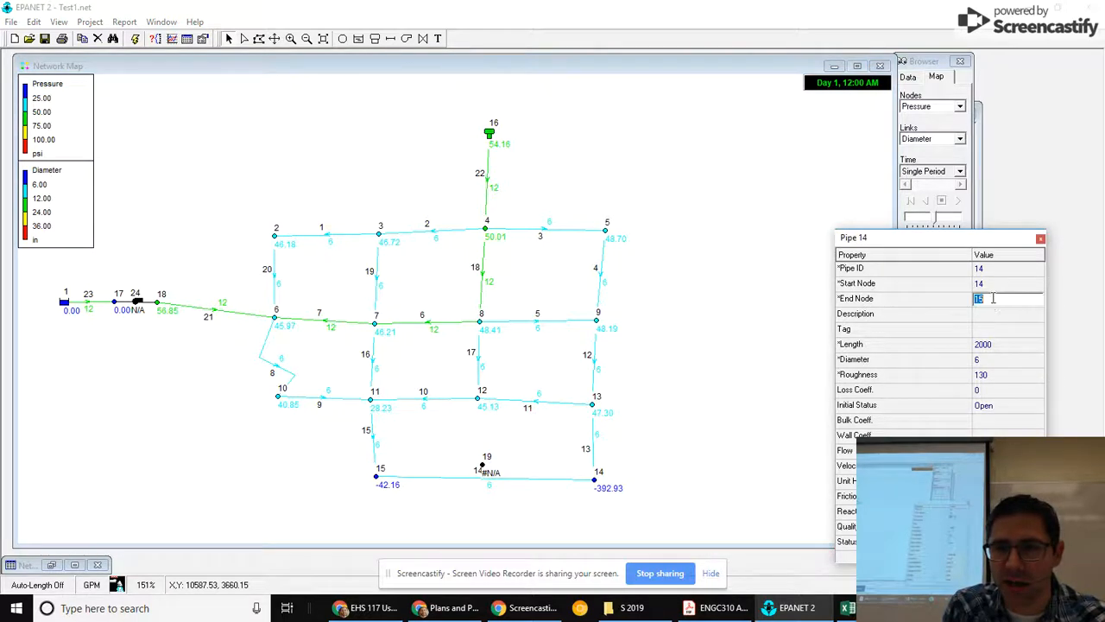
text(1)
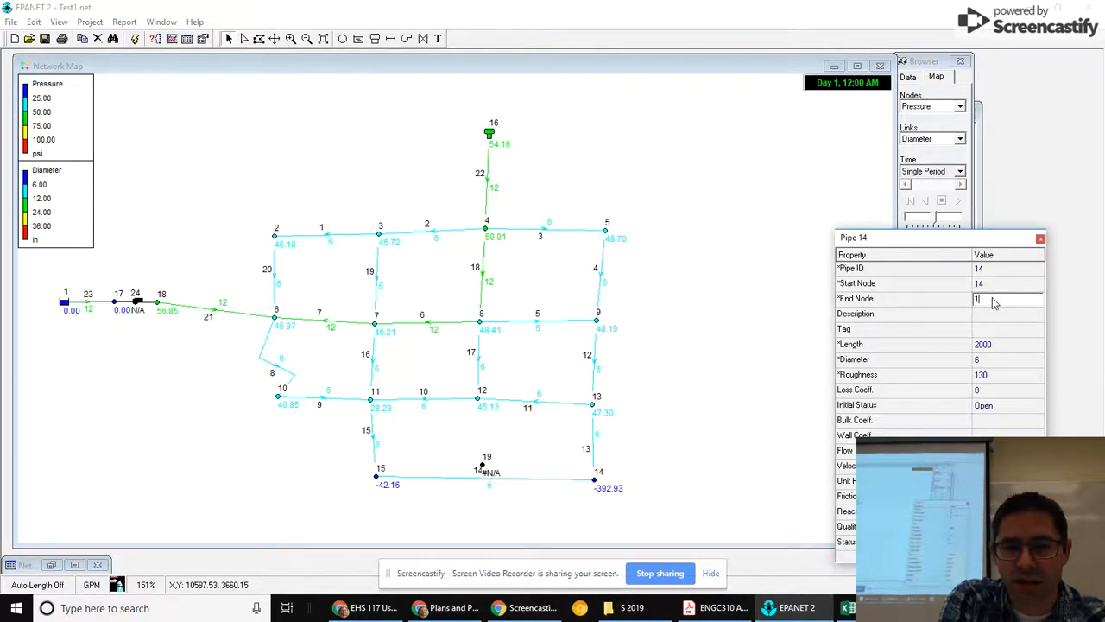
text(9)
key(Return)
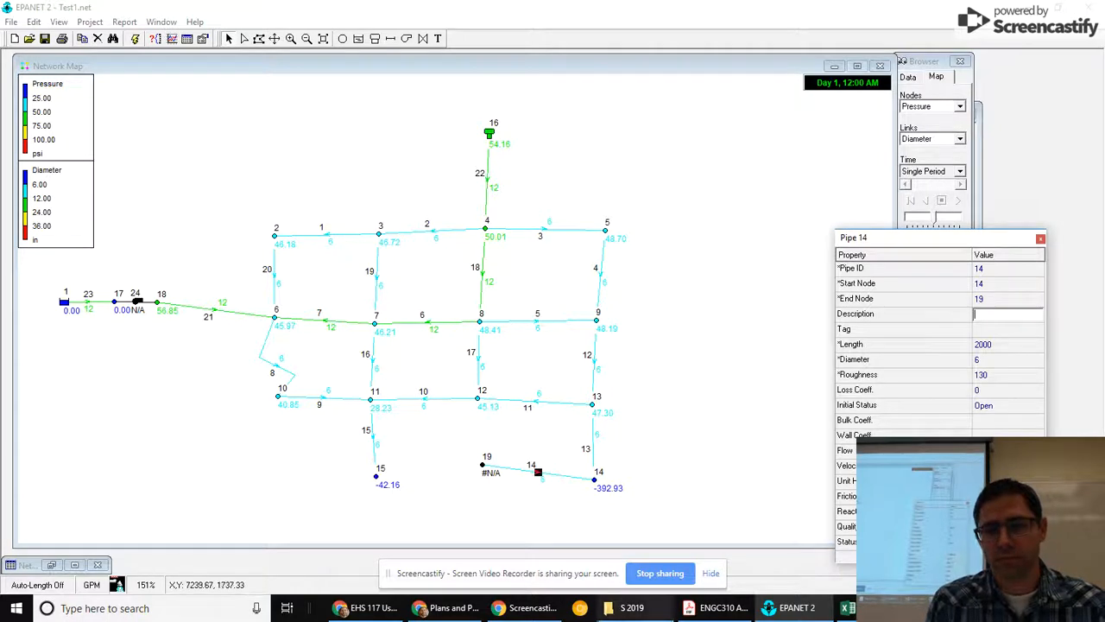
click(511, 616)
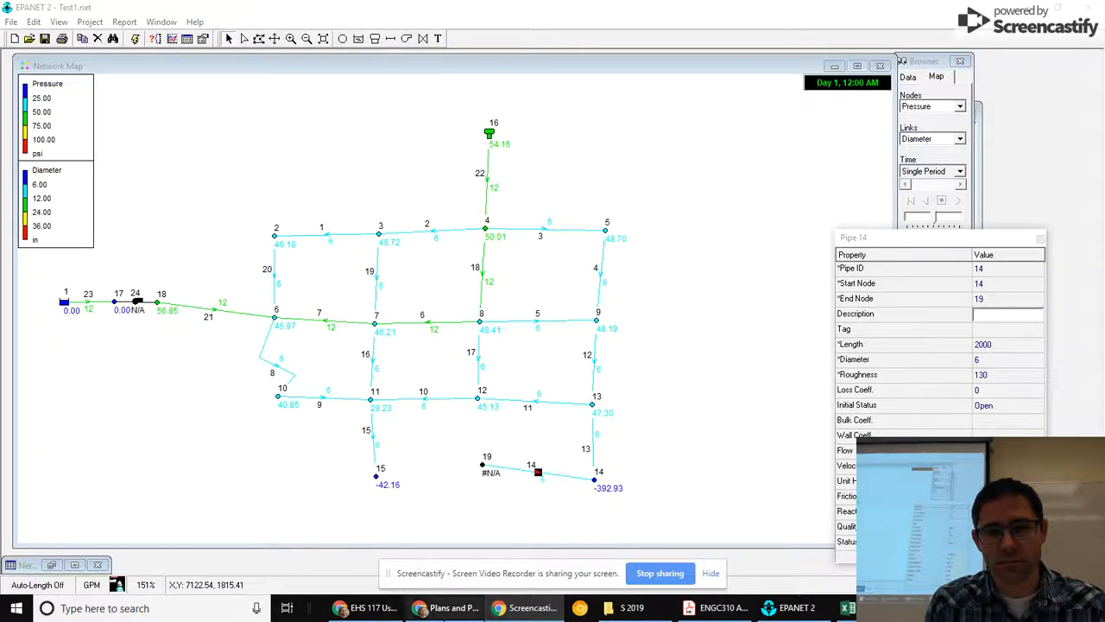
click(449, 608)
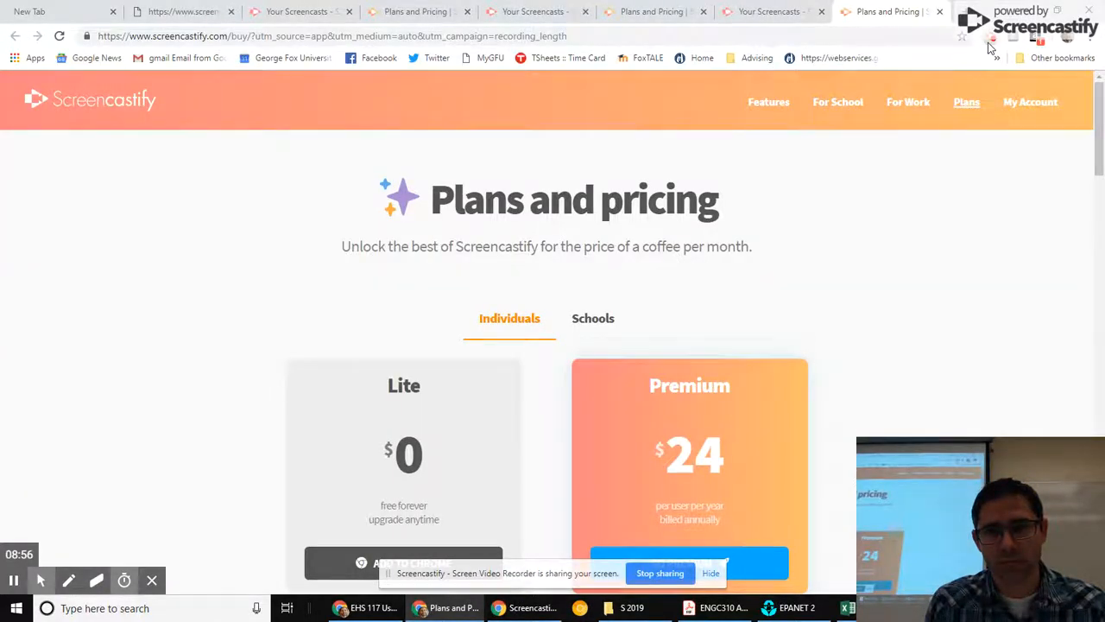